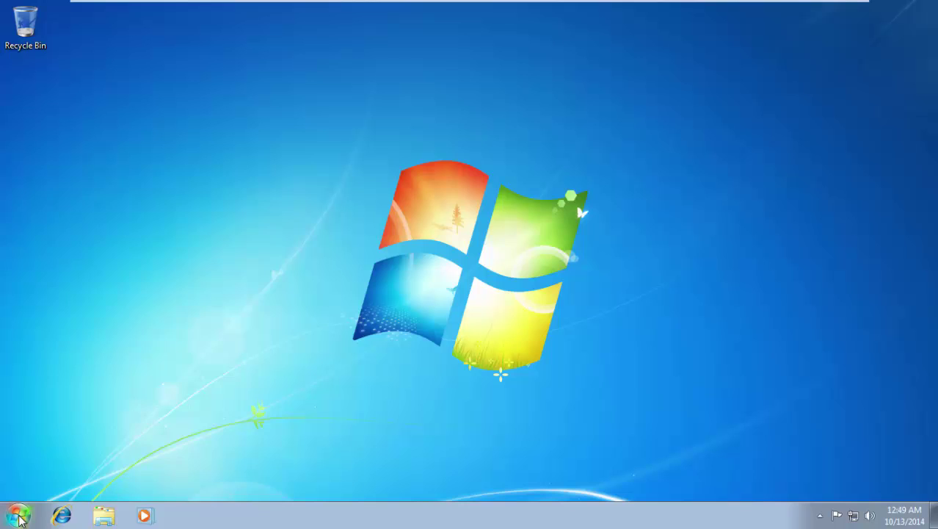
# Step: Launch gpedit.msc from Start menu search, widen the tree pane and maximize the editor
pyautogui.click(19, 514)
pyautogui.click(66, 483)
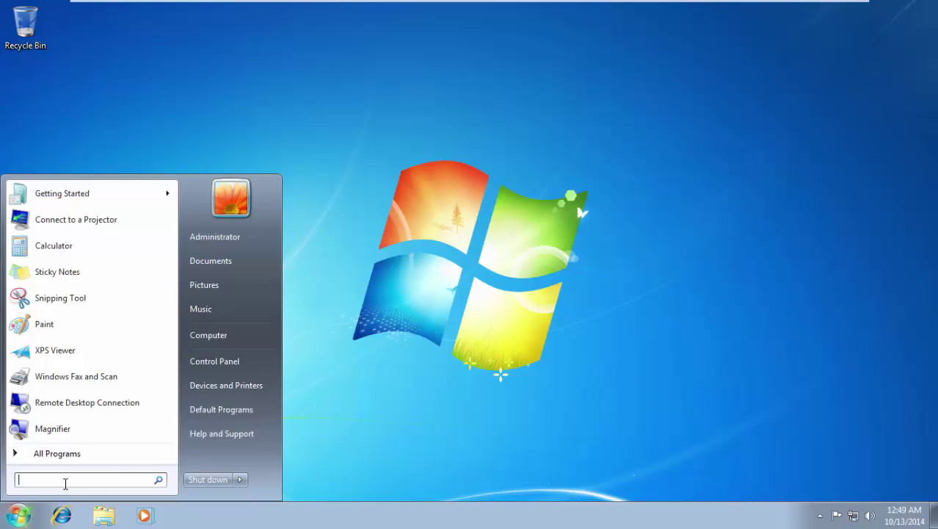
pyautogui.write('gpedit')
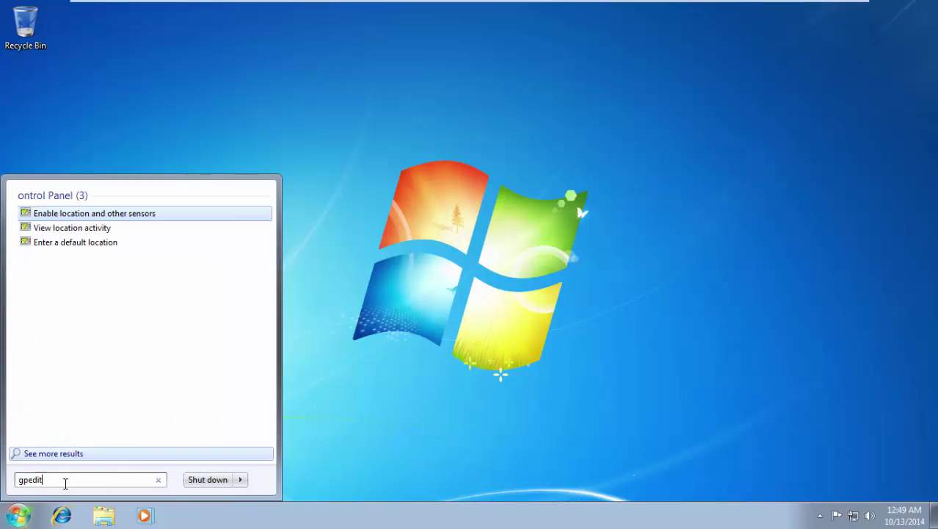
pyautogui.write('.msc')
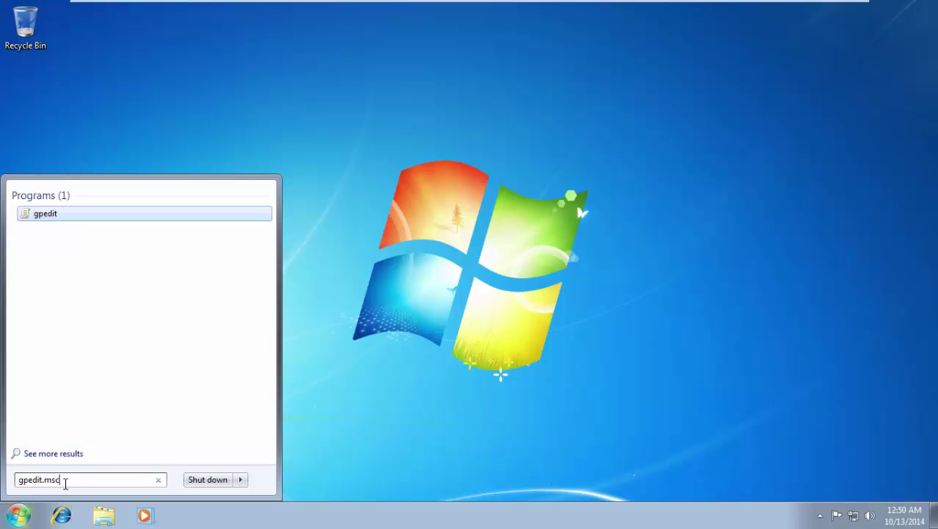
pyautogui.press('Return')
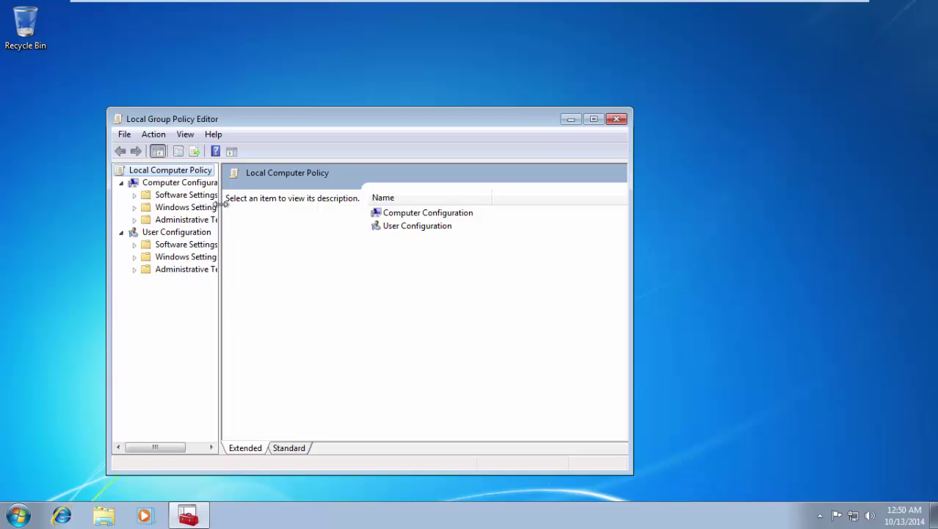
pyautogui.moveTo(220, 204); pyautogui.dragTo(308, 207)
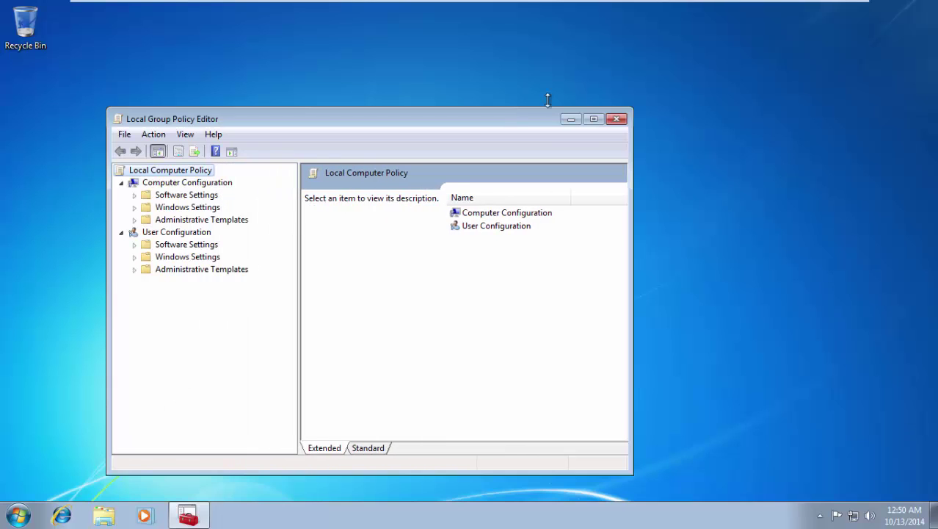
pyautogui.click(593, 119)
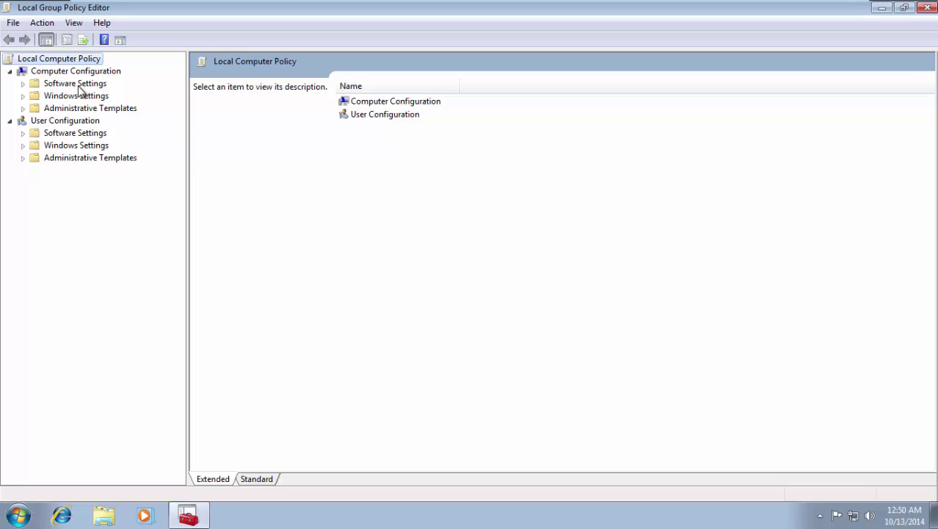
# Step: Browse Computer Configuration > Security Settings > Local Policies > User Rights Assignment to Shut down the system
pyautogui.click(23, 95)
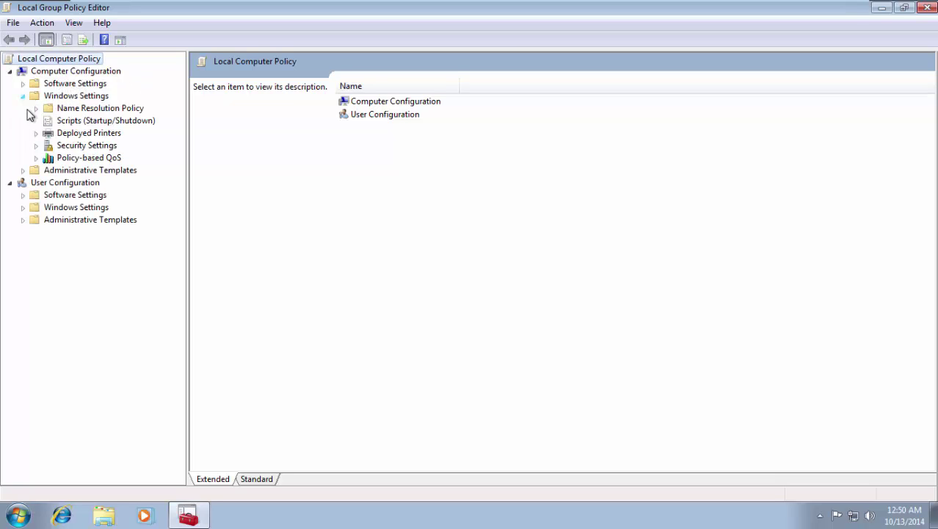
pyautogui.click(36, 146)
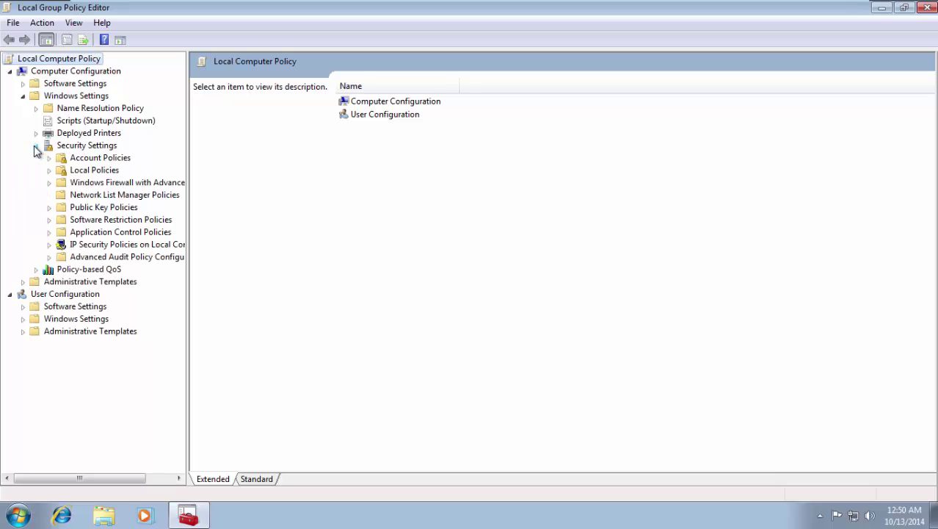
pyautogui.click(88, 172)
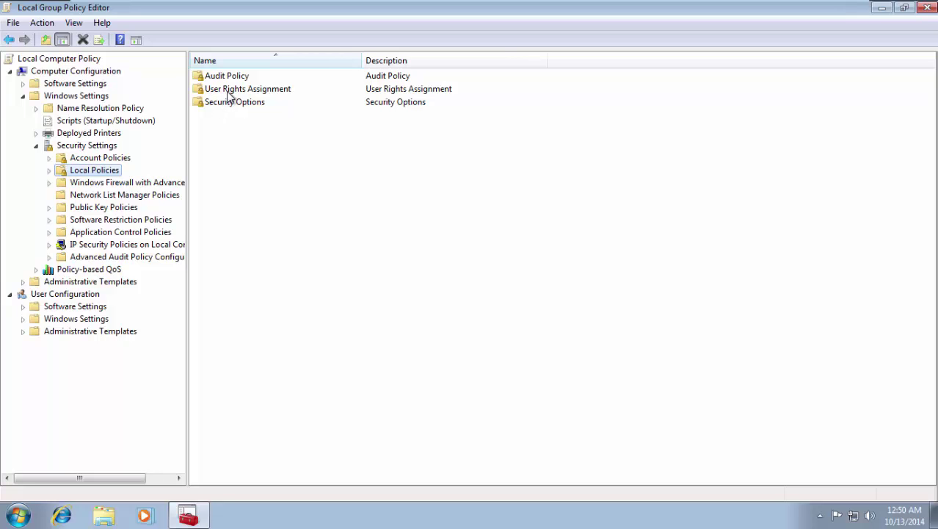
pyautogui.doubleClick(231, 92)
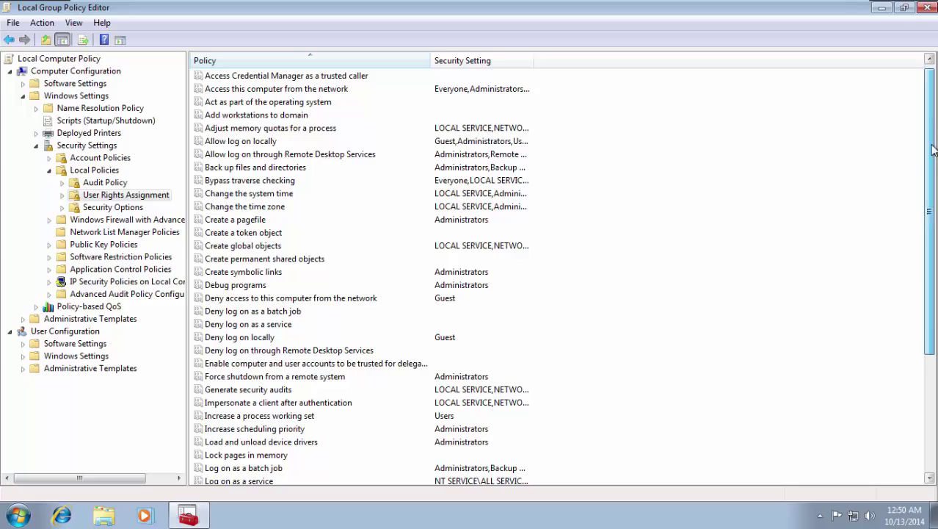
pyautogui.moveTo(934, 139); pyautogui.dragTo(927, 269)
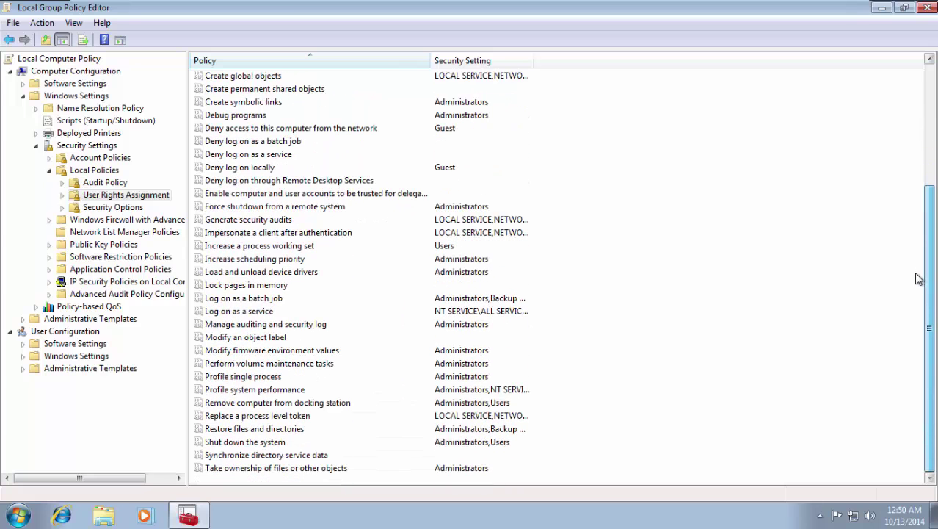
# Step: Open the Shut down the system Properties dialog and reposition it on screen
pyautogui.doubleClick(259, 443)
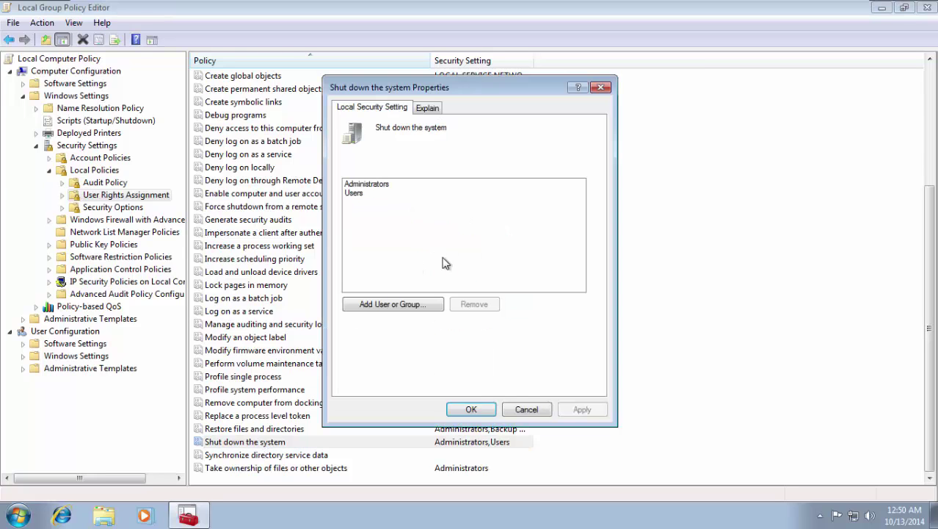
pyautogui.moveTo(491, 94)
pyautogui.mouseDown()
pyautogui.moveTo(559, 93)
pyautogui.moveTo(600, 74)
pyautogui.moveTo(466, 57)
pyautogui.moveTo(359, 67)
pyautogui.moveTo(395, 69)
pyautogui.mouseUp()
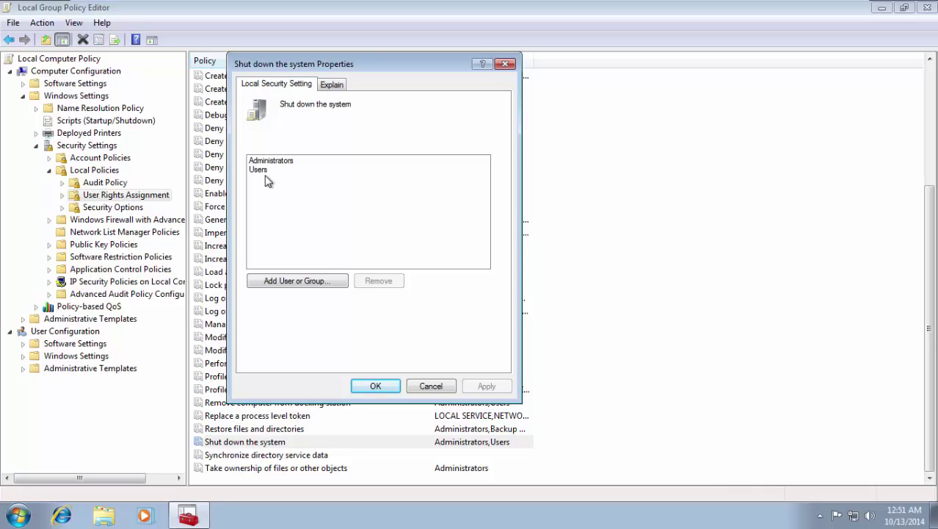
# Step: Remove Users from the Shut down the system right, keeping only Administrators, and confirm
pyautogui.click(260, 172)
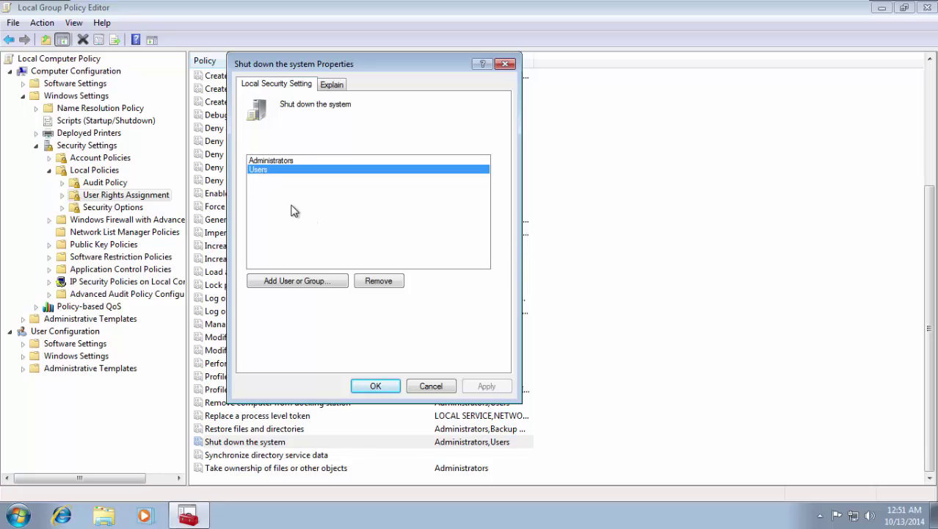
pyautogui.click(379, 283)
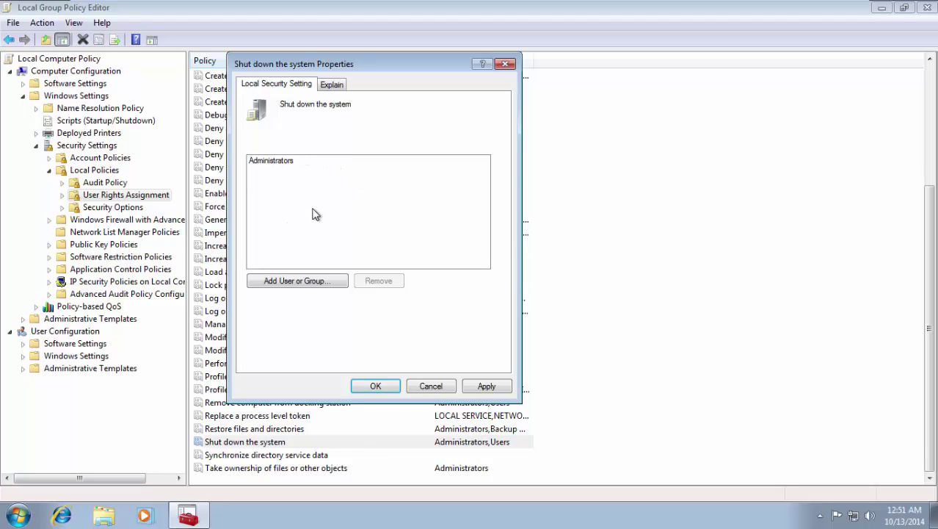
pyautogui.click(384, 392)
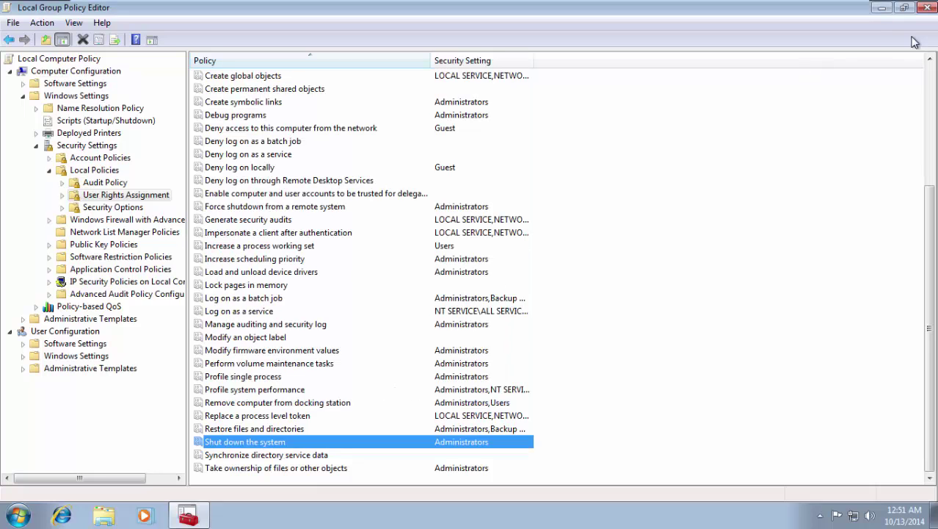
# Step: Close the editor and run gpupdate /force from the Start menu search box
pyautogui.click(928, 8)
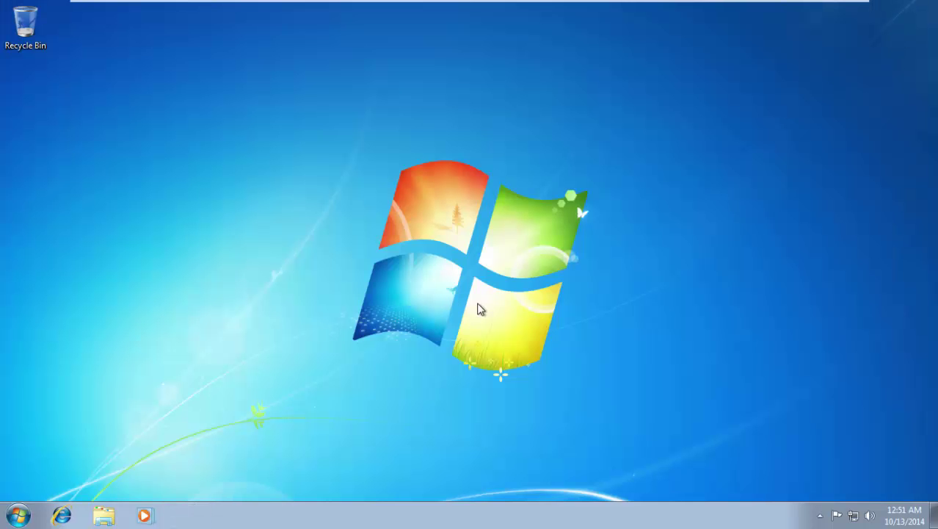
pyautogui.click(19, 515)
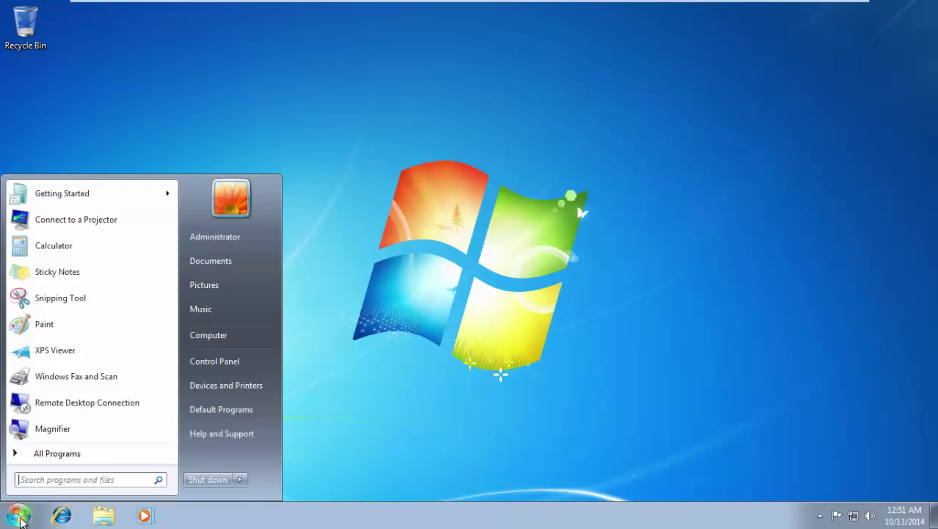
pyautogui.click(47, 481)
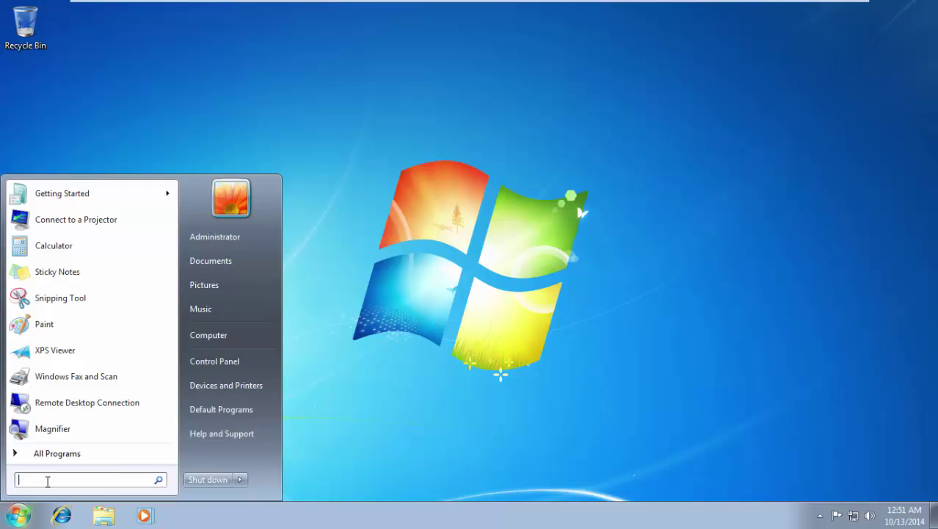
pyautogui.write('gpup')
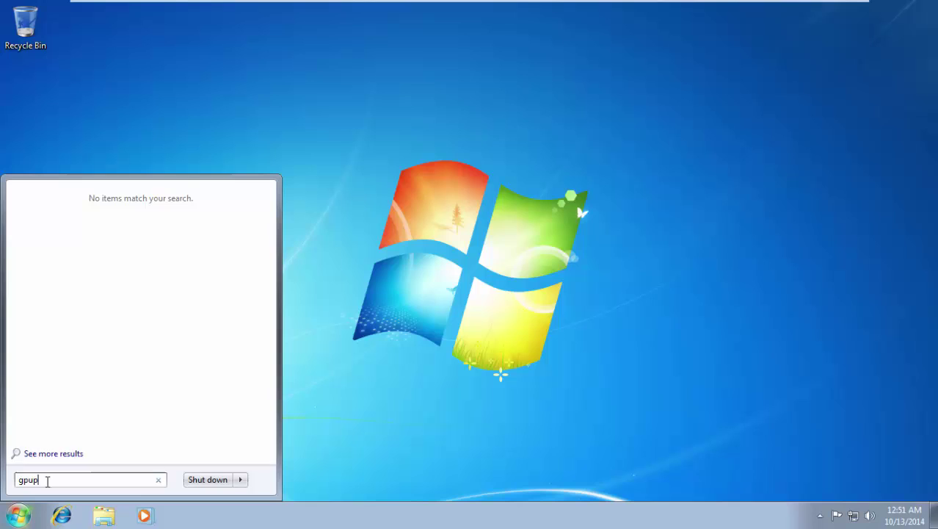
pyautogui.write('date ')
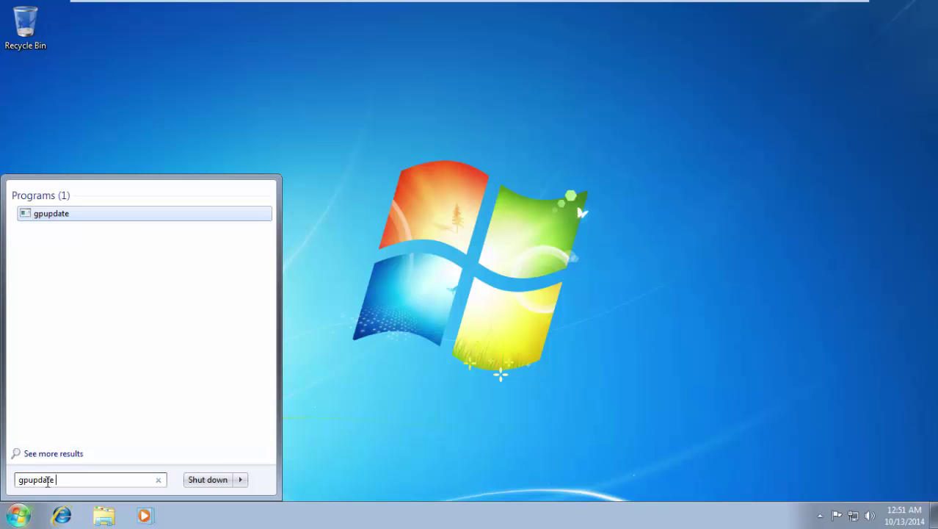
pyautogui.write('/force')
pyautogui.press('Return')
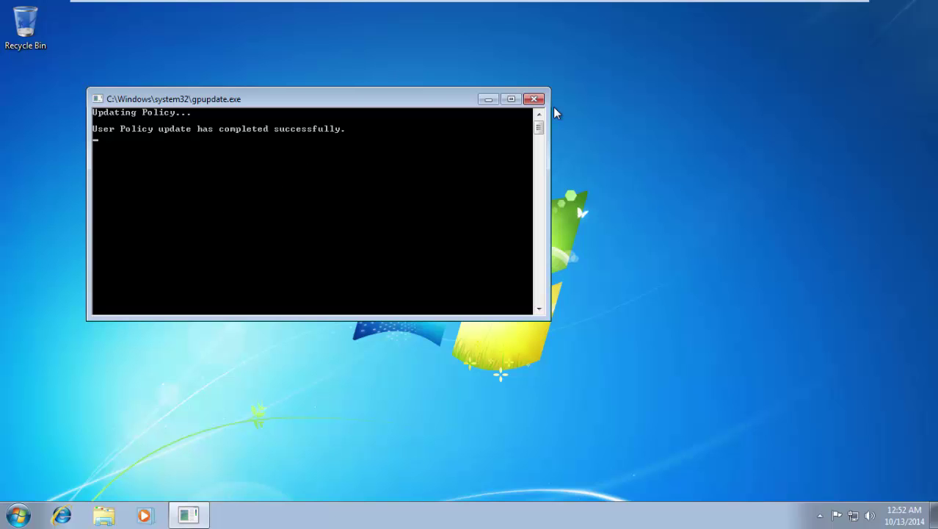
# Step: Choose Switch user from the Start menu's Shut down options to reach the logon screen
pyautogui.click(18, 515)
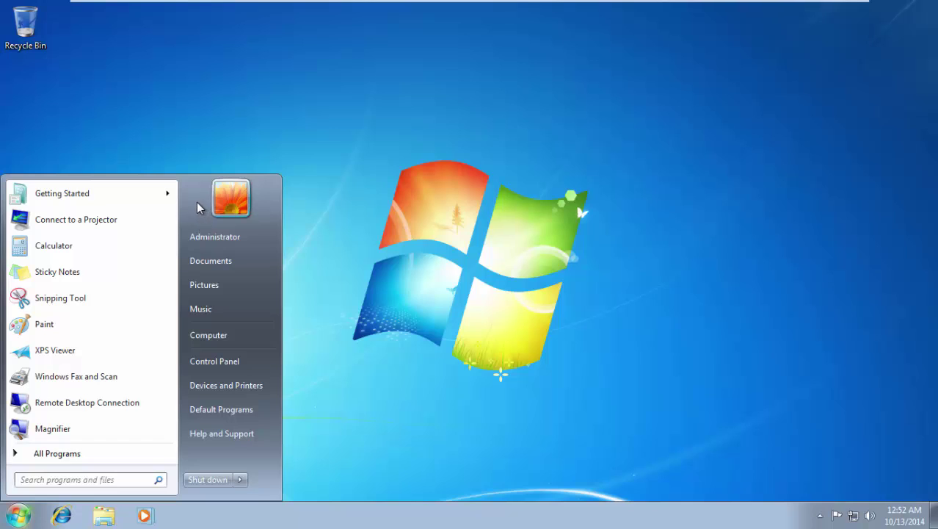
pyautogui.click(241, 480)
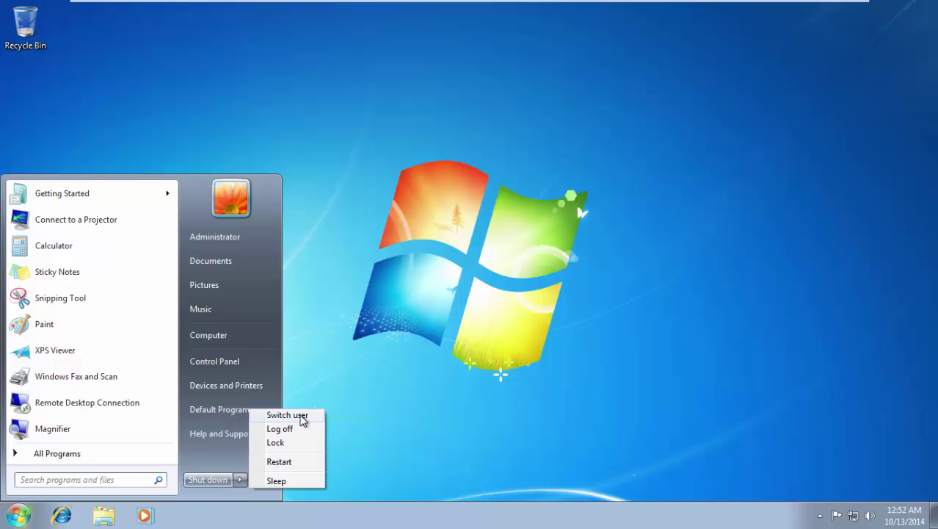
pyautogui.click(301, 416)
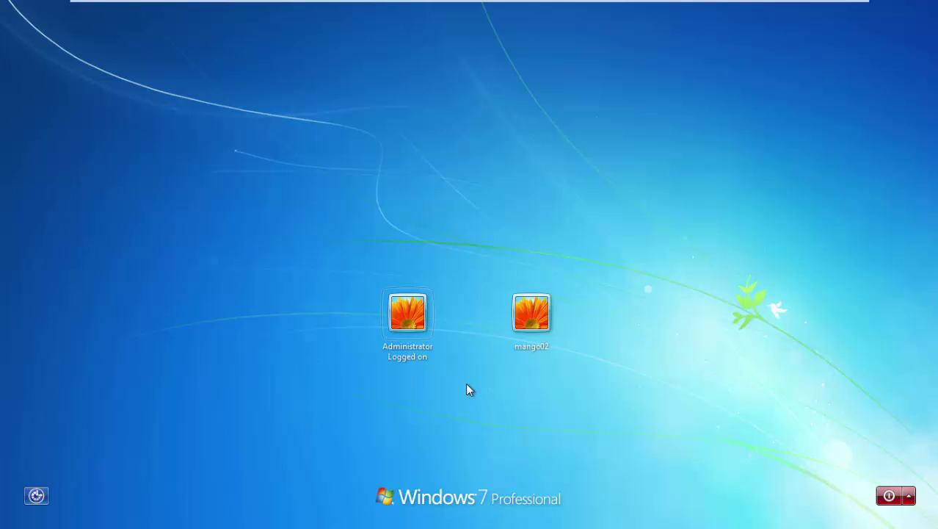
# Step: Sign in to the standard user account with its password
pyautogui.click(526, 323)
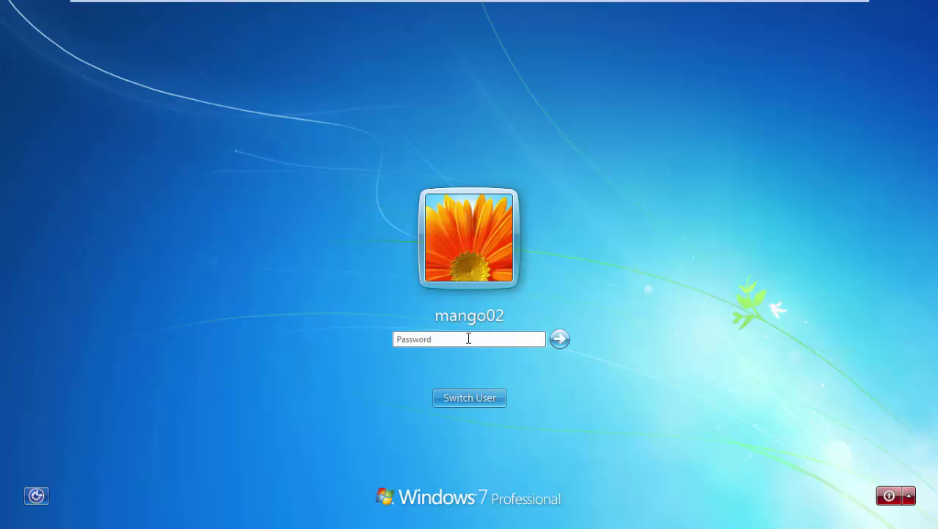
pyautogui.write('**')
pyautogui.press('Return')
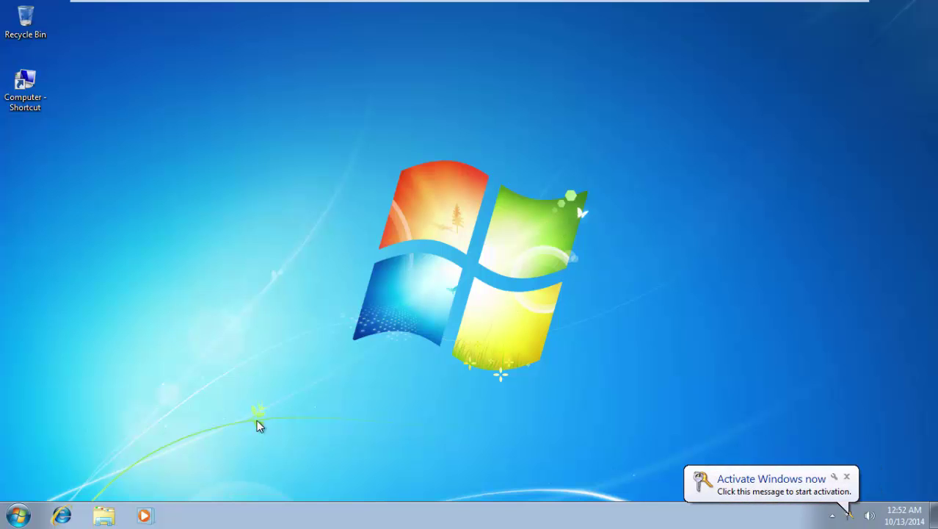
# Step: Check the standard user's Start menu power options, finding Shut down, Restart and Sleep greyed out
pyautogui.click(24, 511)
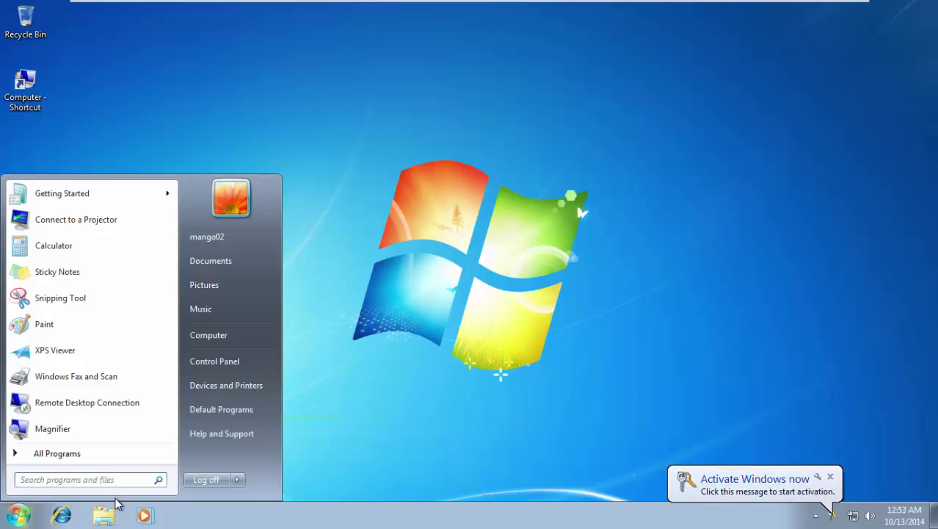
pyautogui.click(23, 513)
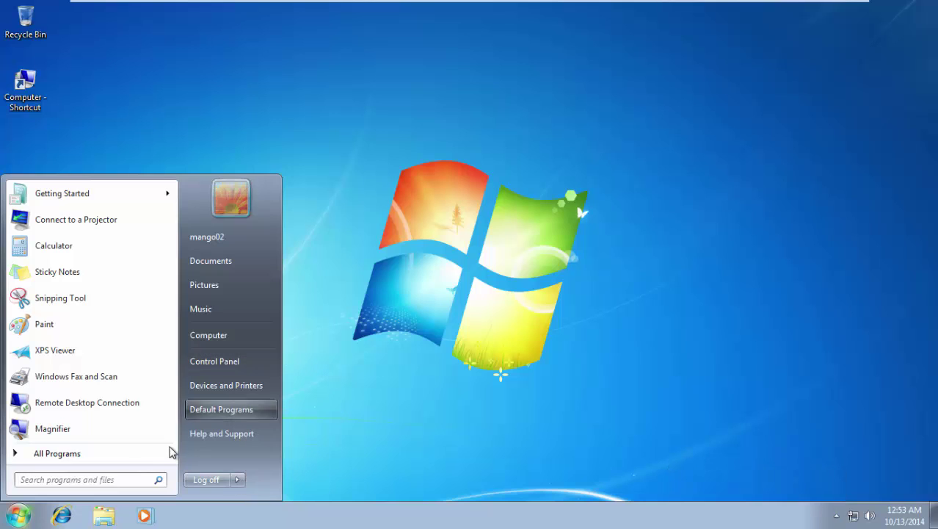
pyautogui.moveTo(236, 480)
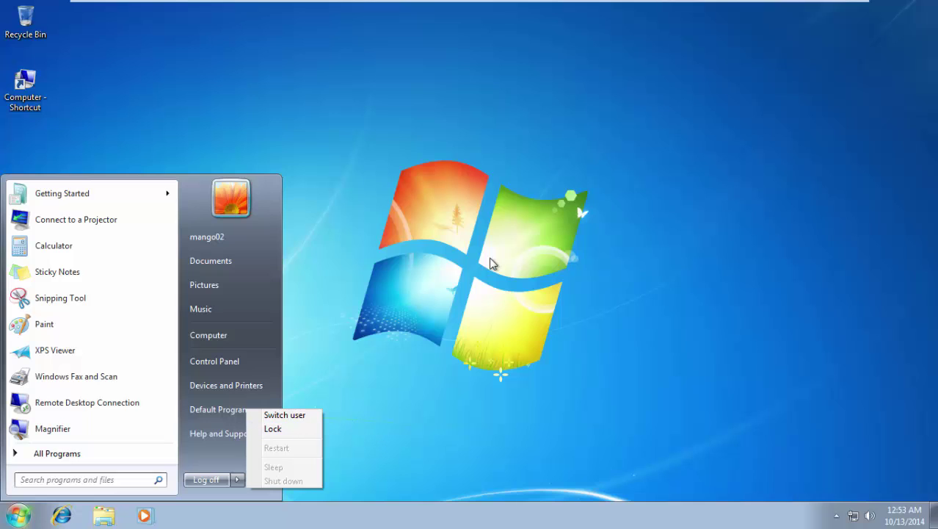
# Step: Dismiss the Start menu by clicking on the empty desktop
pyautogui.moveTo(375, 133); pyautogui.dragTo(566, 393)
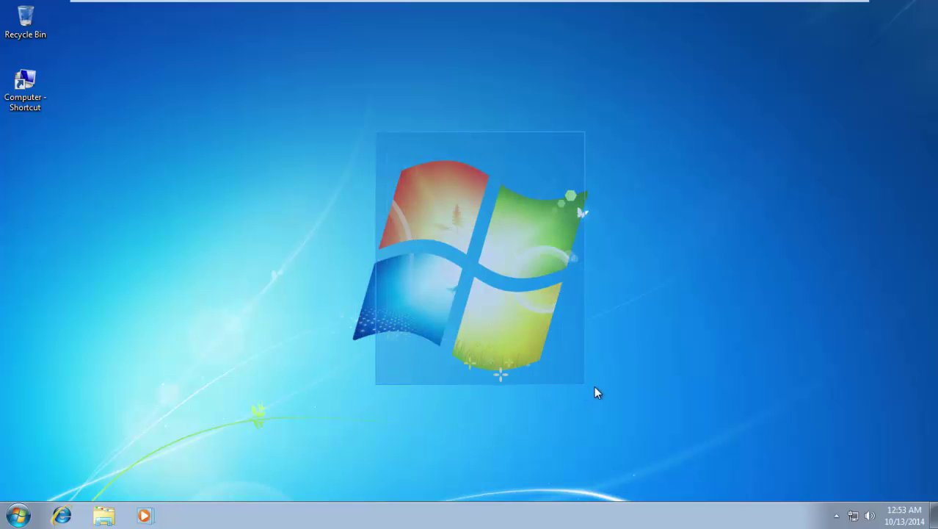
pyautogui.moveTo(565, 388); pyautogui.dragTo(599, 393)
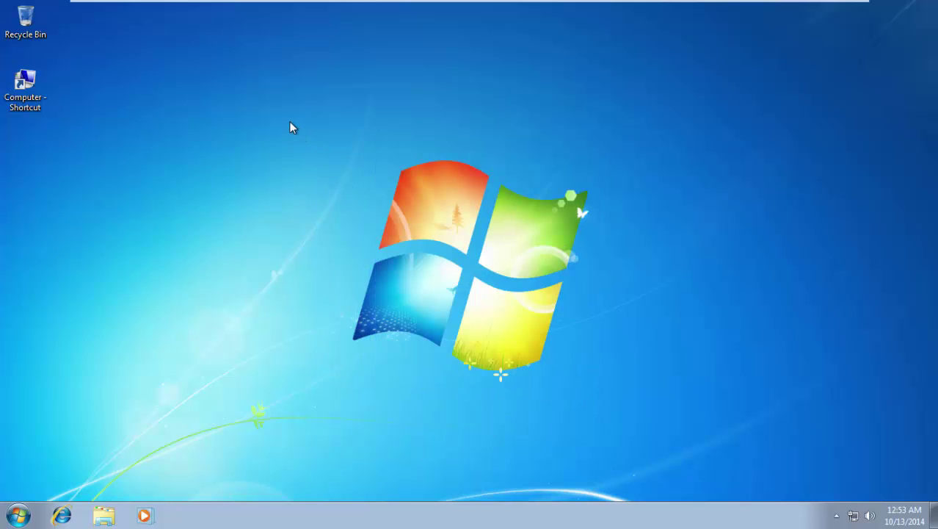
pyautogui.moveTo(288, 108)
pyautogui.mouseDown()
pyautogui.moveTo(481, 362)
pyautogui.moveTo(686, 425)
pyautogui.mouseUp()
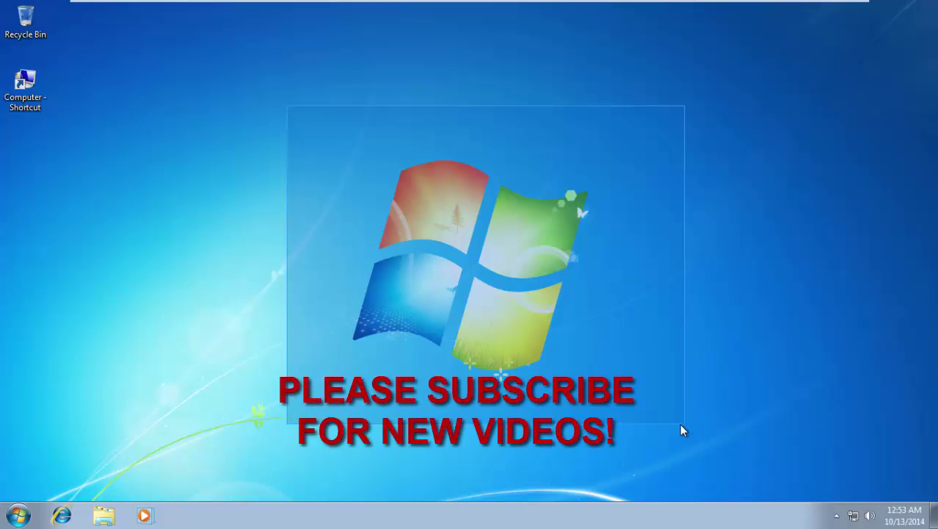
pyautogui.moveTo(685, 424); pyautogui.dragTo(681, 425)
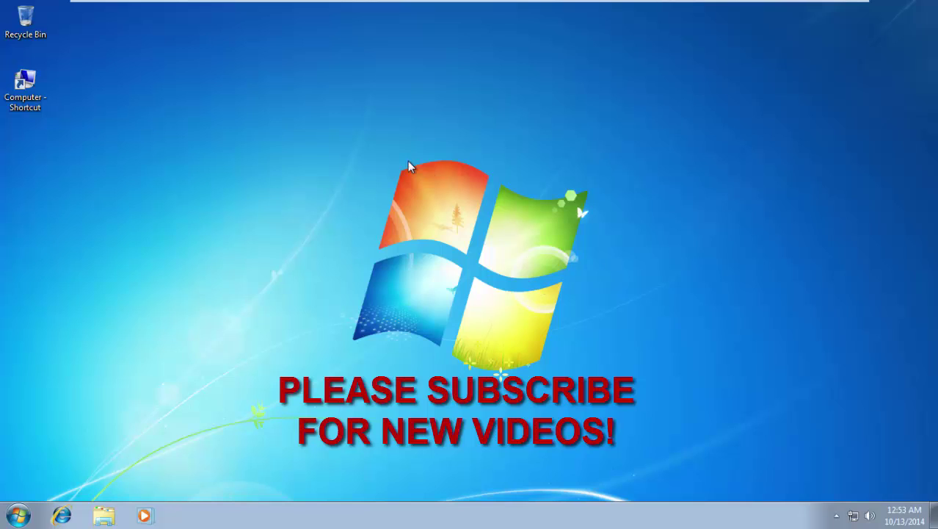